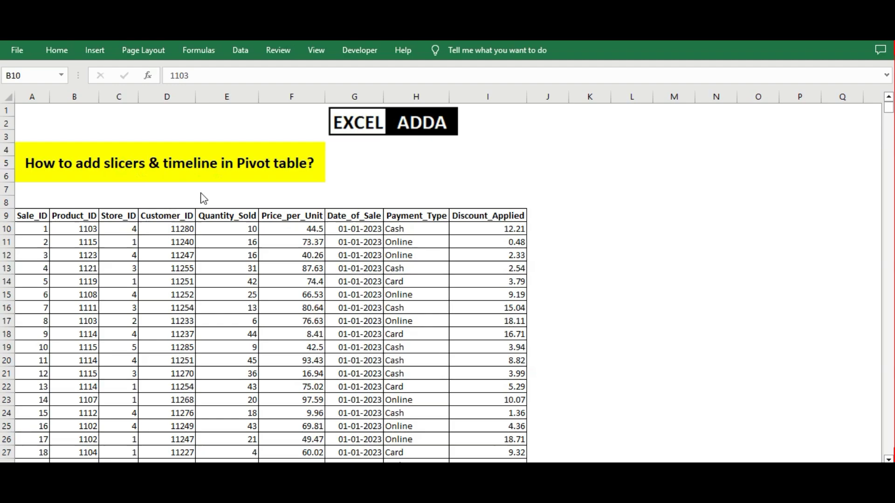
Create a pivot table on a new worksheet from the sales data in range A9:I1009
left_click(40, 214)
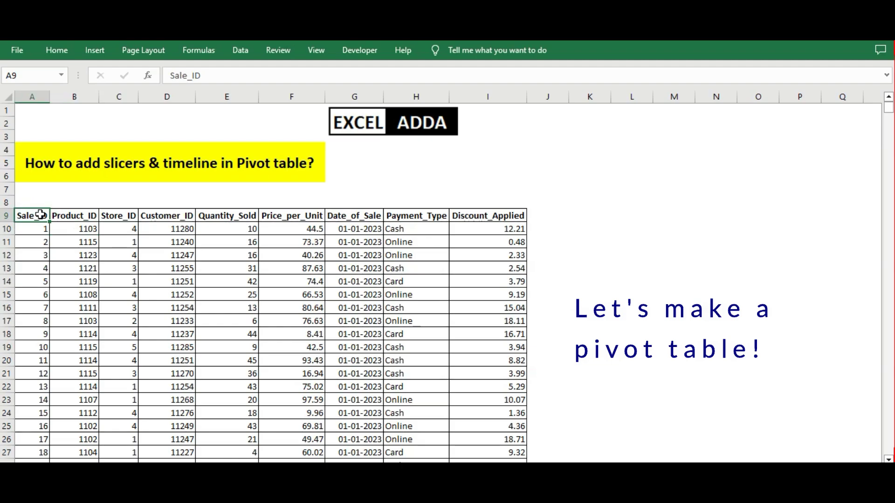
key("ctrl+shift+Down")
key("ctrl+shift+Right")
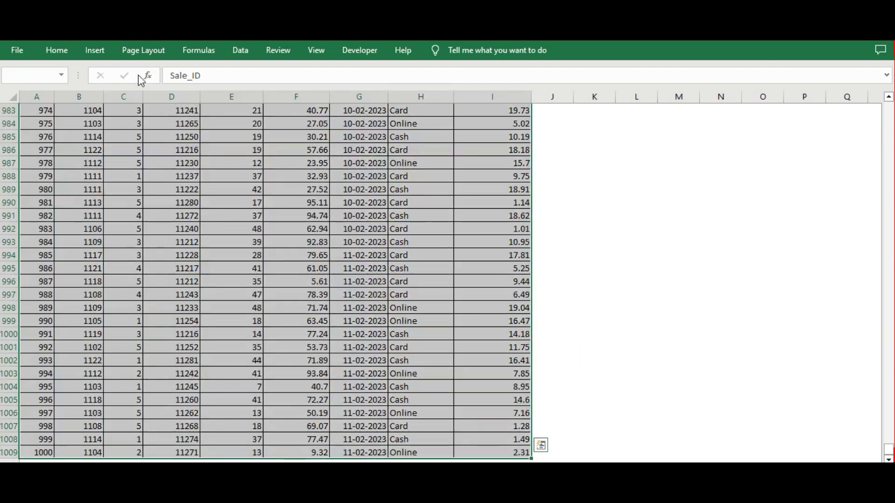
left_click(97, 56)
left_click(27, 77)
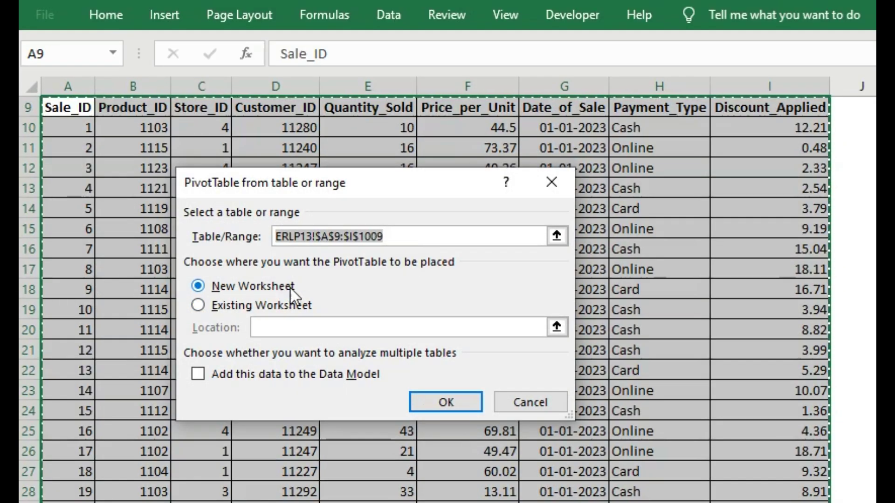
left_click(447, 400)
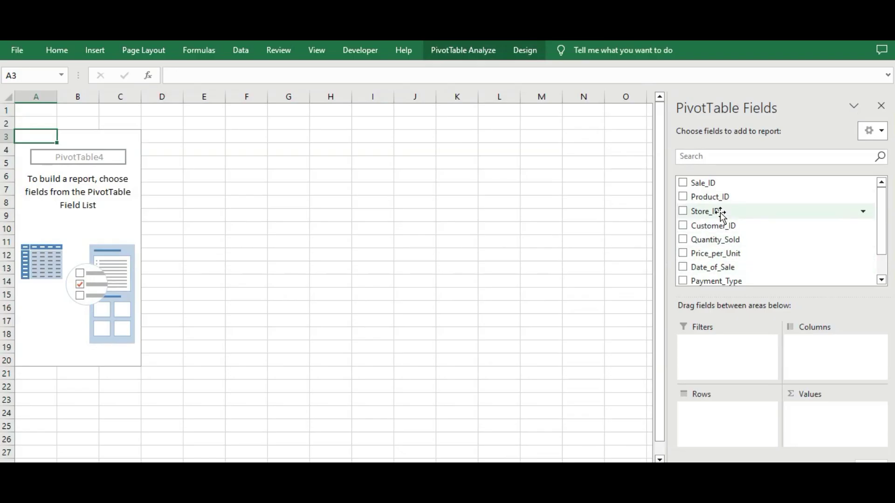
Put Product_ID in the pivot table's rows and Quantity_Sold and Price_per_Unit in its values
left_click(717, 225)
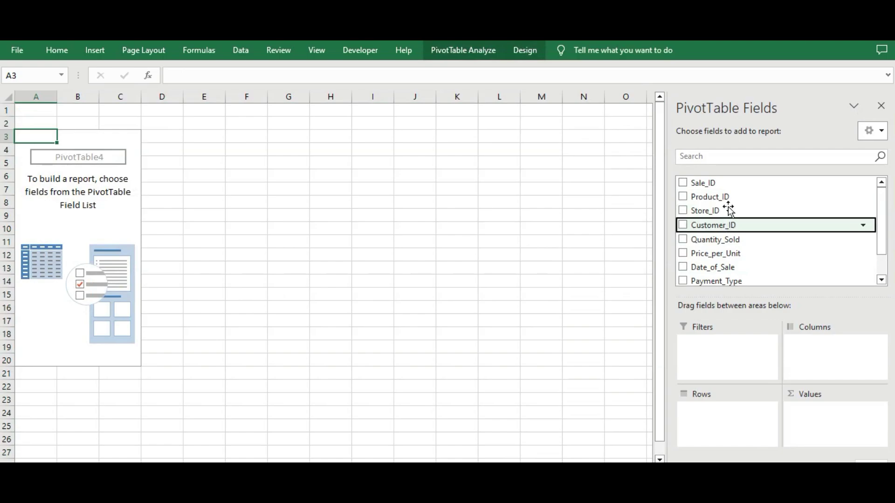
left_click_drag(727, 197, 711, 414)
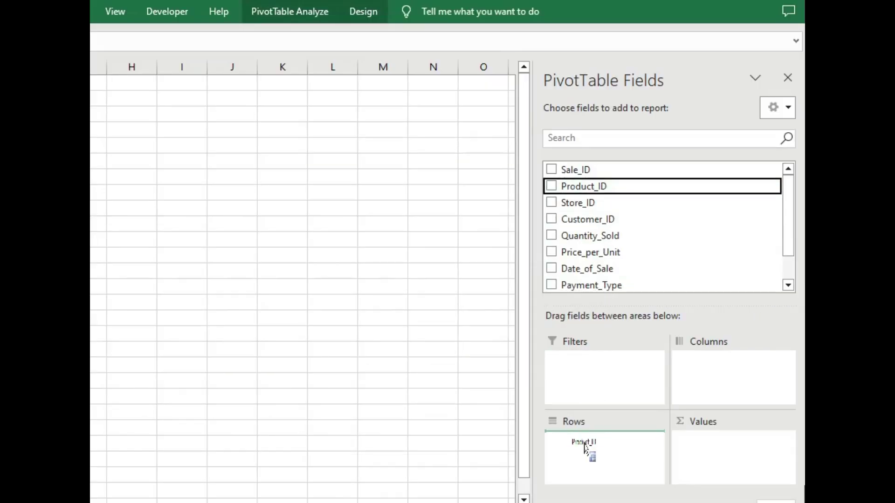
left_click_drag(584, 446, 596, 450)
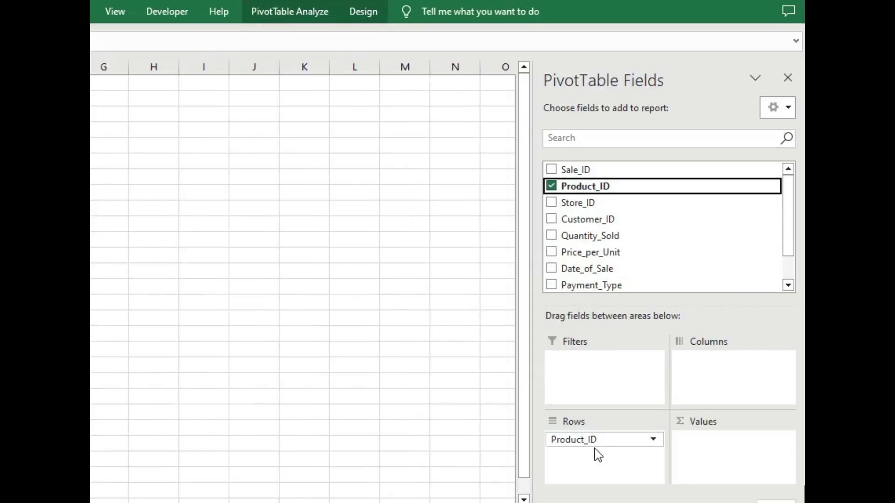
left_click_drag(622, 238, 730, 459)
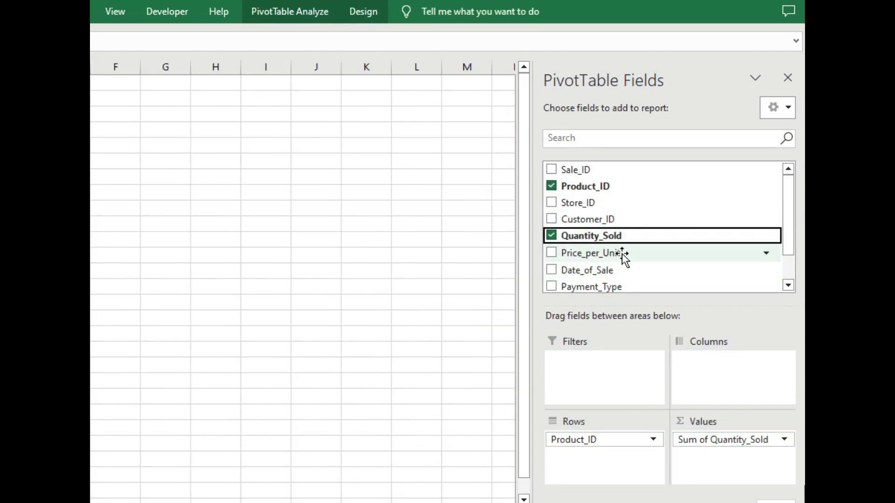
left_click_drag(624, 254, 740, 464)
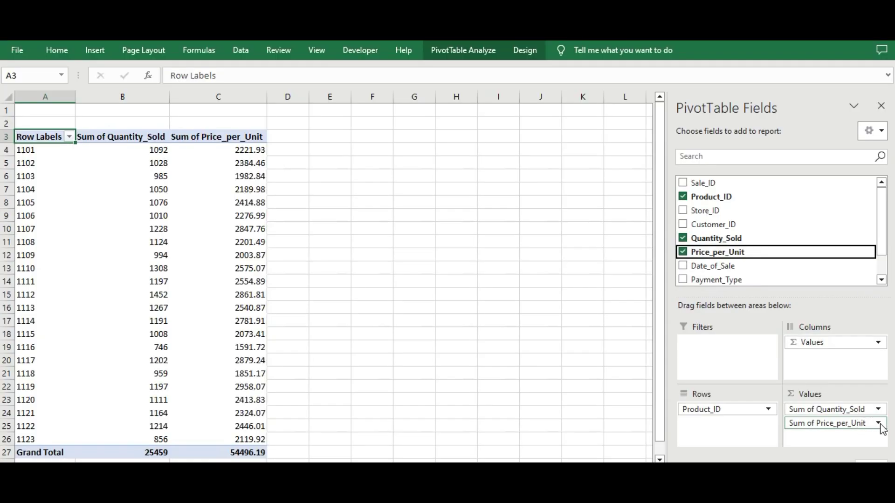
Summarize the pivot table's Price_per_Unit value field by Average
left_click(880, 424)
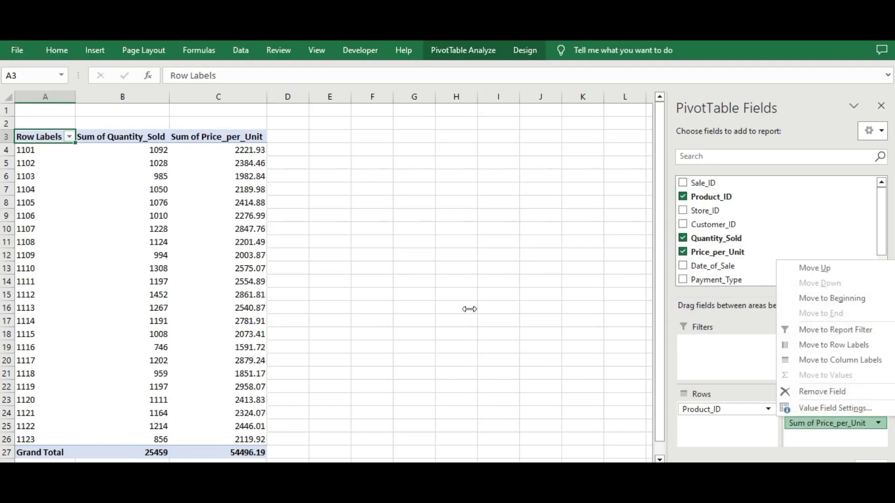
left_click(222, 136)
double_click(223, 136)
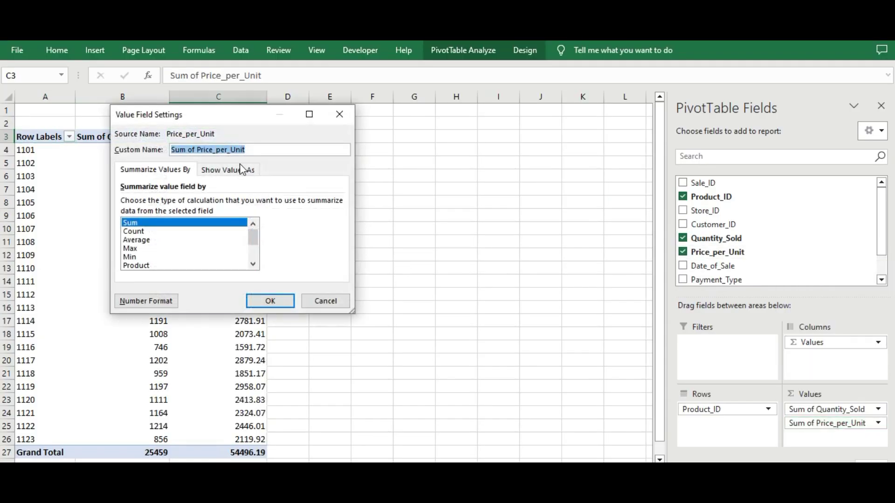
left_click(163, 239)
left_click(271, 301)
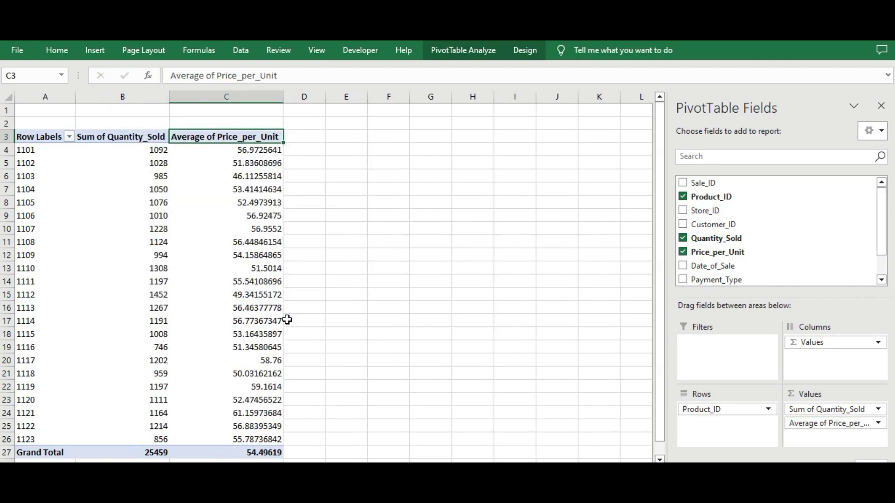
Reduce the Average of Price_per_Unit values, including the grand total, to two decimal places
left_click_drag(268, 150, 259, 457)
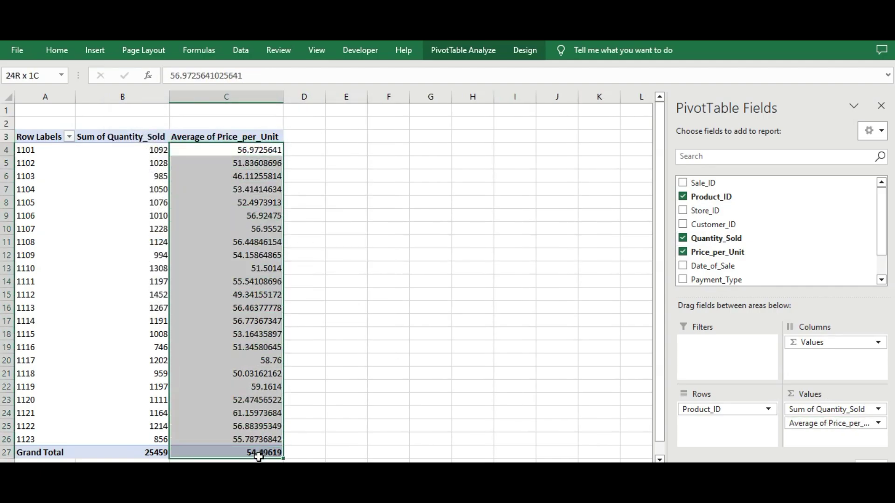
left_click(57, 50)
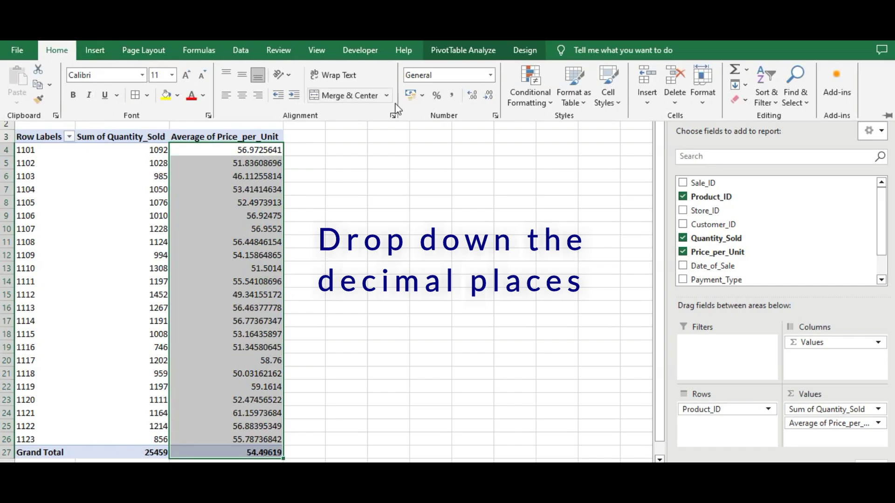
left_click(475, 95)
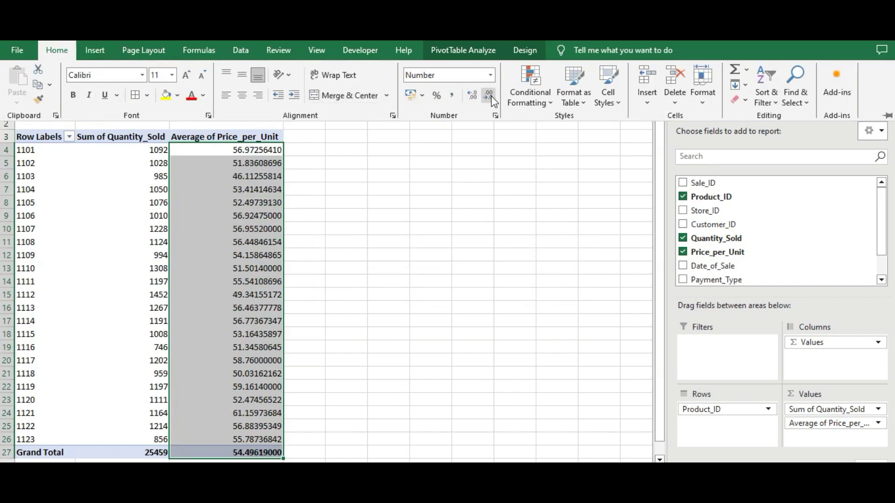
left_click(488, 95)
left_click(488, 95)
left_click(488, 96)
left_click(488, 96)
left_click(488, 96)
left_click(488, 96)
left_click(313, 225)
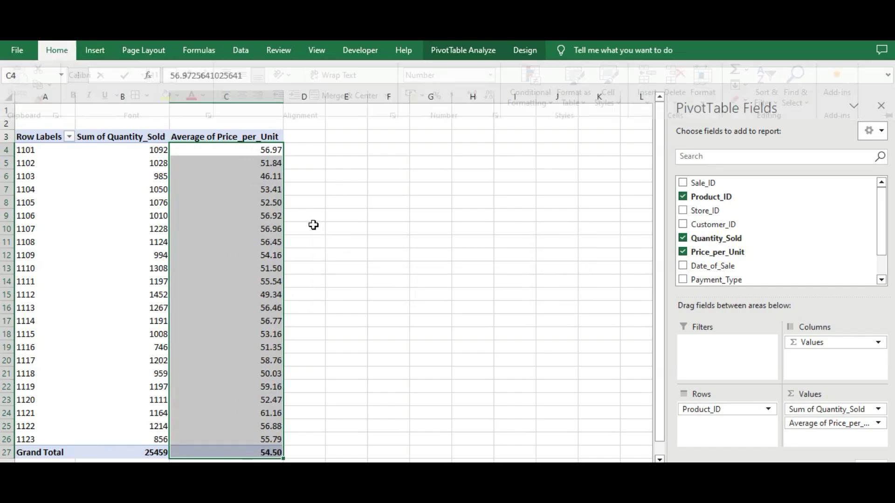
Review the product IDs, quantity sums and average unit prices in the pivot table
left_click(207, 191)
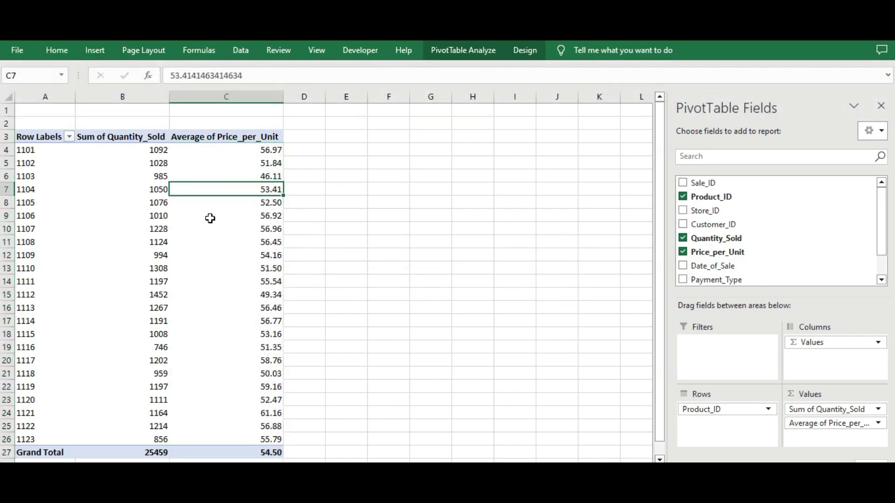
left_click(32, 149)
left_click(50, 149)
left_click_drag(50, 171, 49, 440)
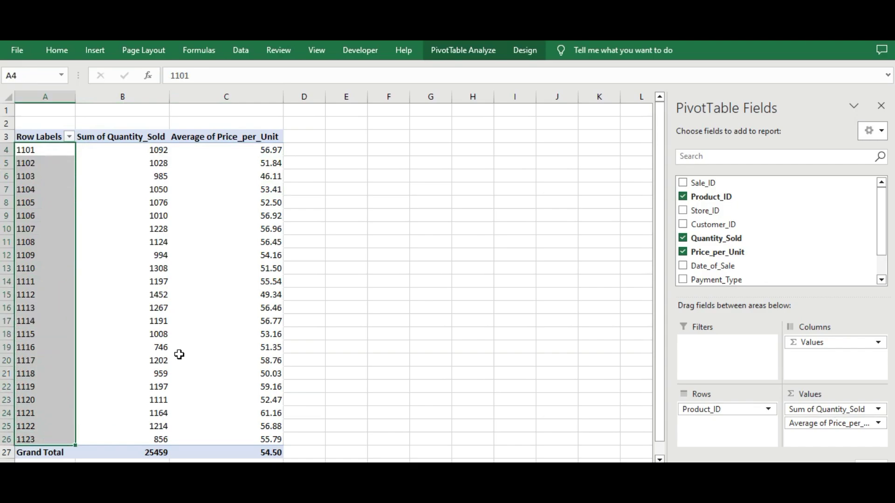
left_click_drag(158, 149, 159, 382)
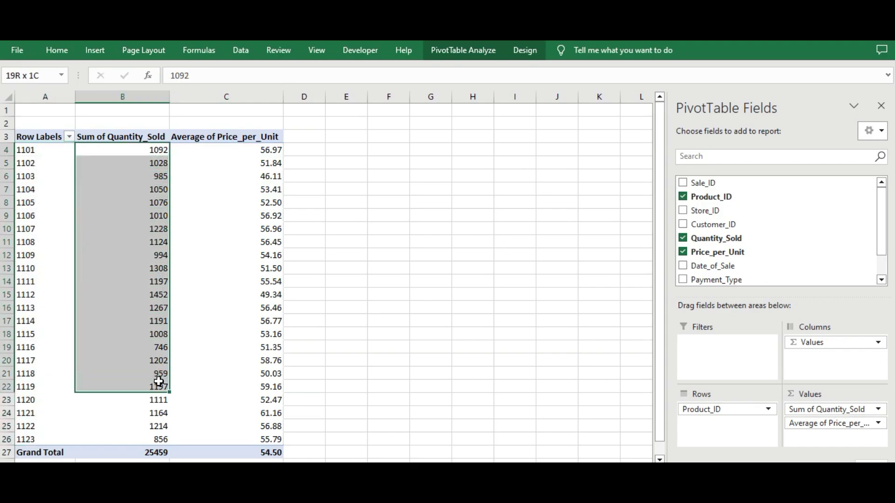
left_click_drag(269, 149, 269, 350)
left_click(341, 258)
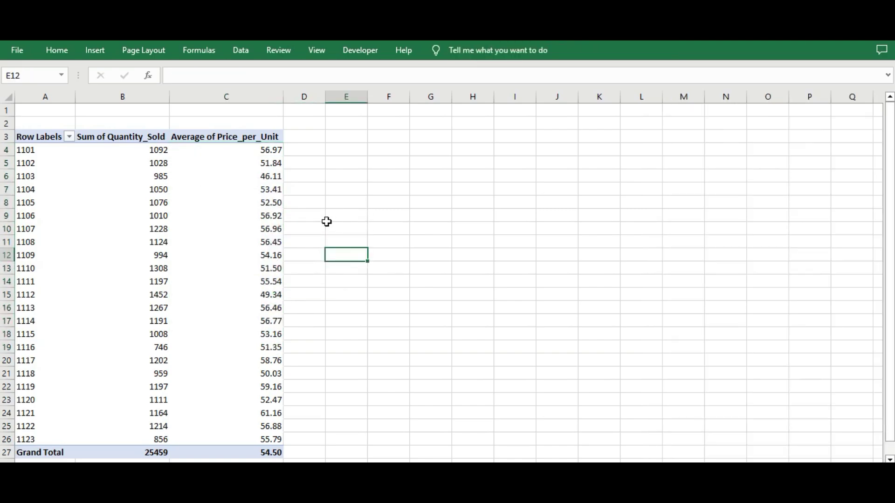
Insert a slicer for the Store_ID field of the pivot table
left_click(160, 202)
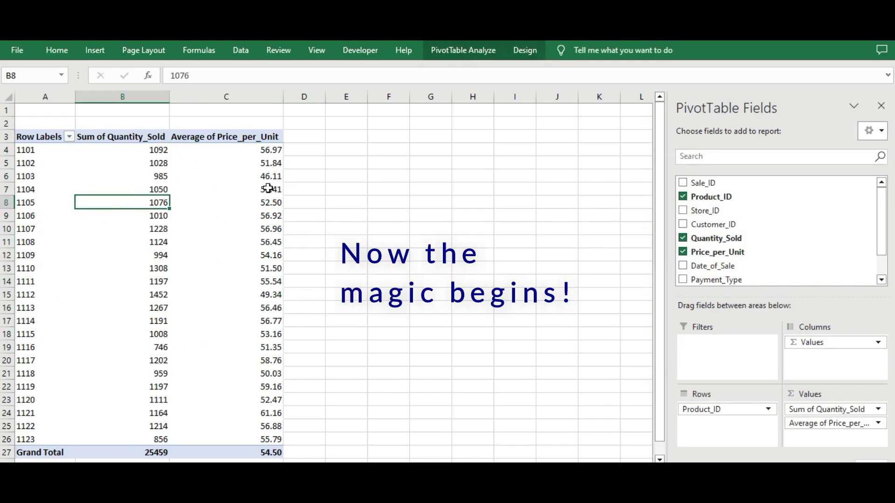
mouse_move(250, 215)
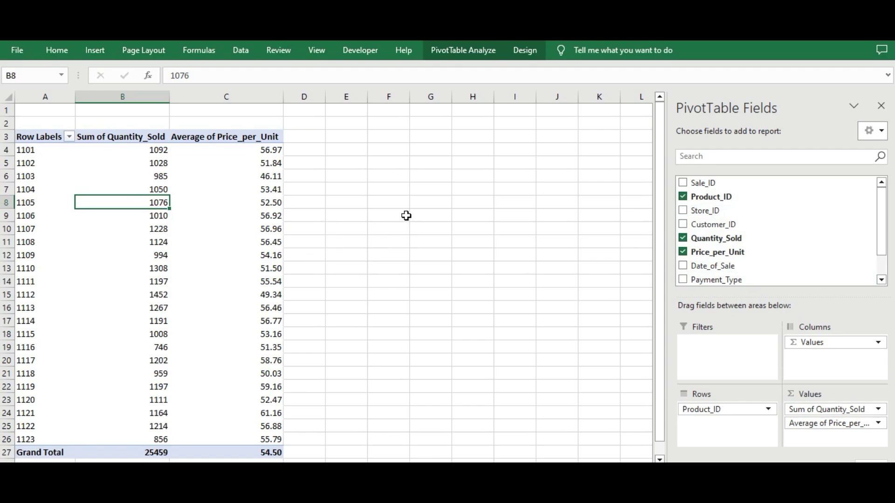
left_click(474, 49)
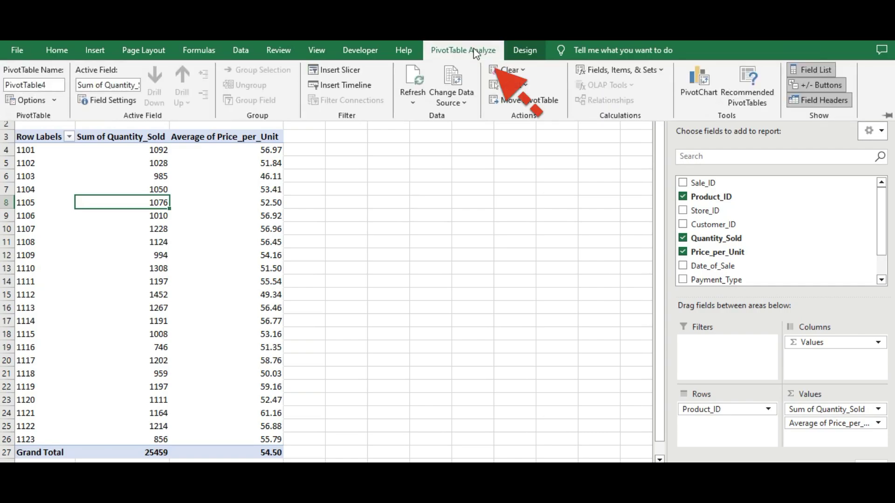
left_click(355, 69)
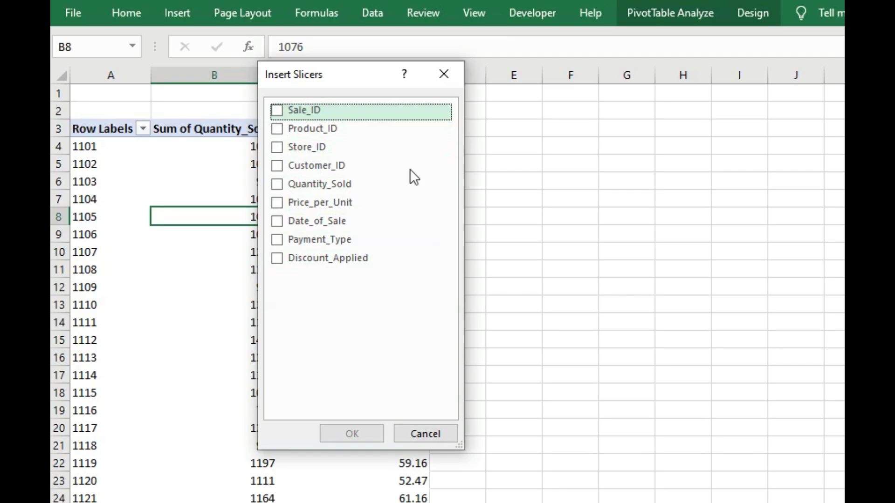
left_click(393, 106)
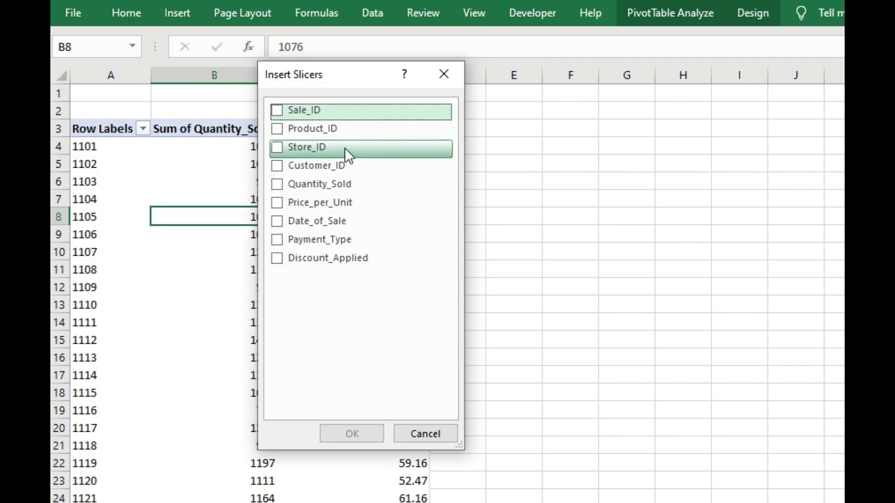
left_click(275, 148)
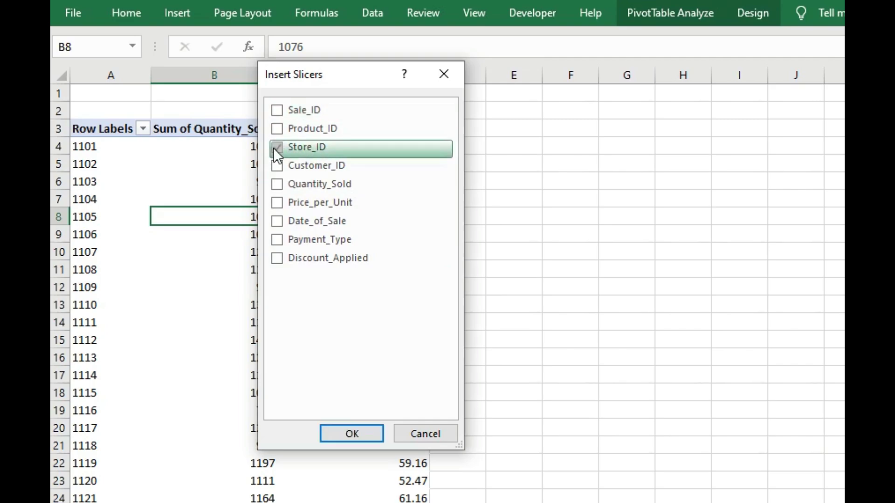
left_click(345, 431)
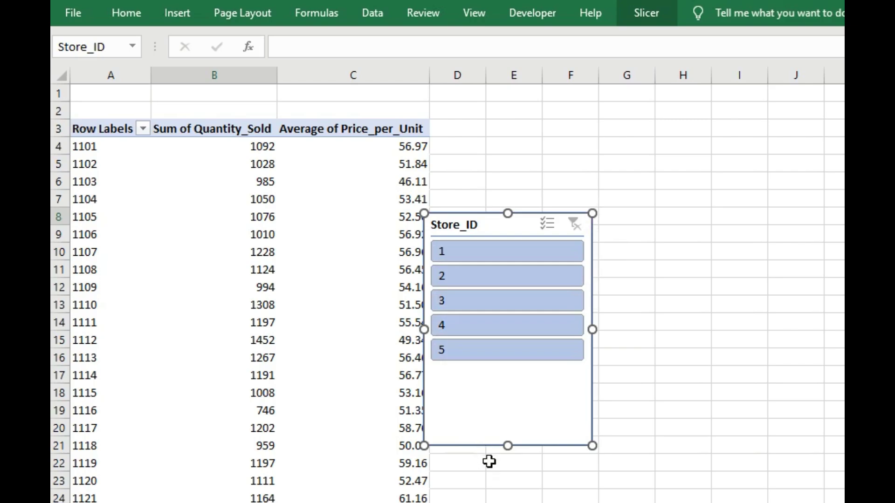
Shorten the Store_ID slicer to fit its five items and place it beside the pivot table, starting at row 3 in column E
left_click_drag(508, 446, 529, 374)
left_click_drag(494, 222, 559, 132)
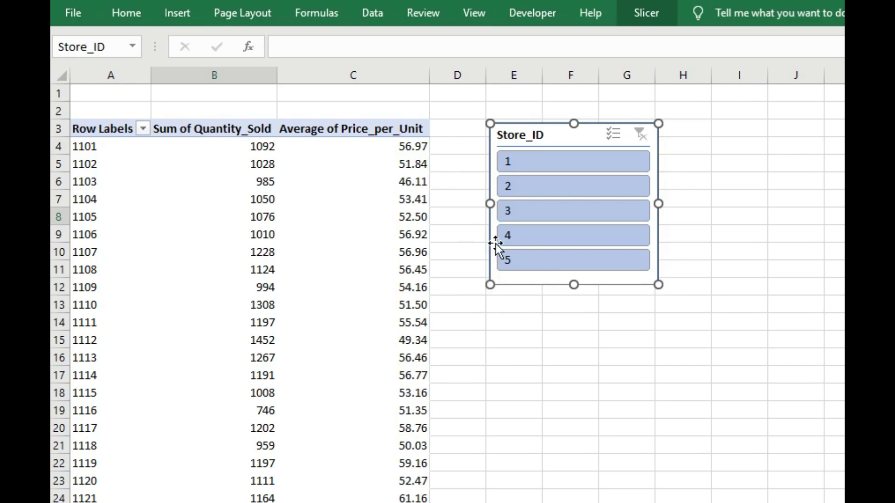
Filter the pivot table by one Store_ID at a time, going through stores 1 to 5 with the slicer
left_click(532, 212)
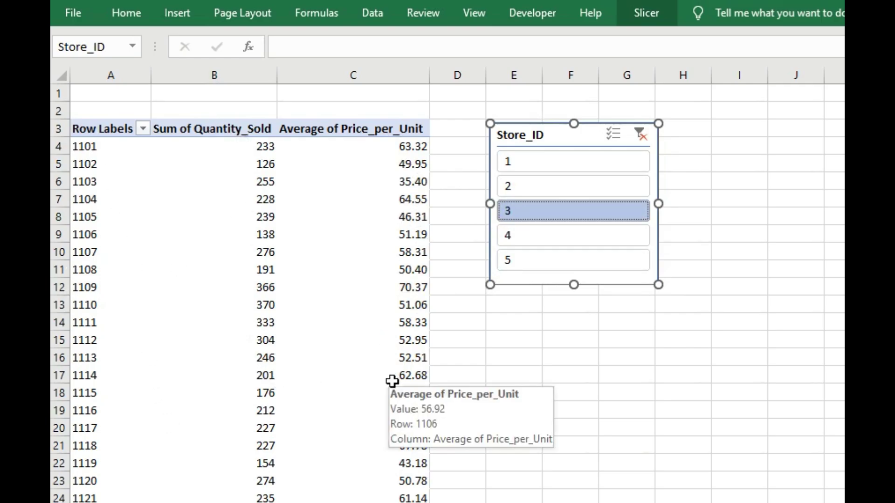
left_click(530, 235)
left_click(531, 185)
left_click(532, 158)
left_click(539, 258)
left_click(535, 188)
left_click(533, 162)
left_click(535, 210)
left_click(542, 236)
left_click(541, 258)
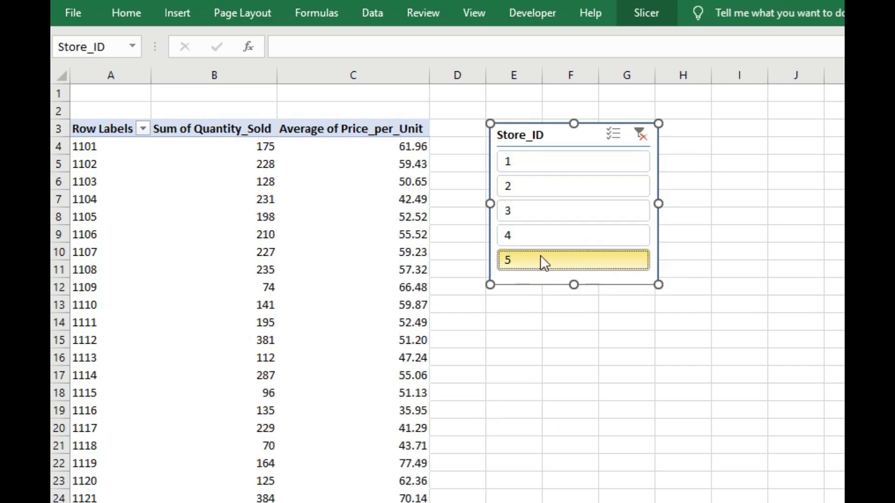
Filter the pivot table to stores 1, 2 and 3 together, and clear the Store_ID slicer's filter
left_click(533, 158)
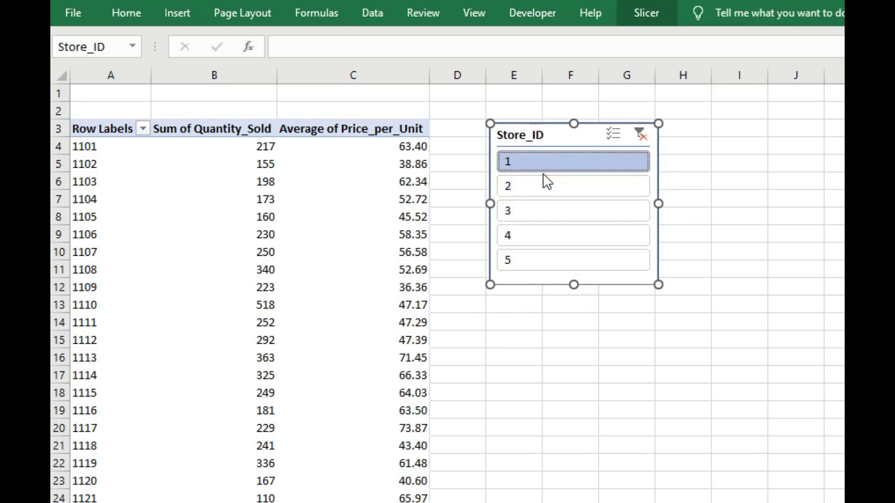
left_click(543, 190, "ctrl")
left_click(538, 212, "ctrl")
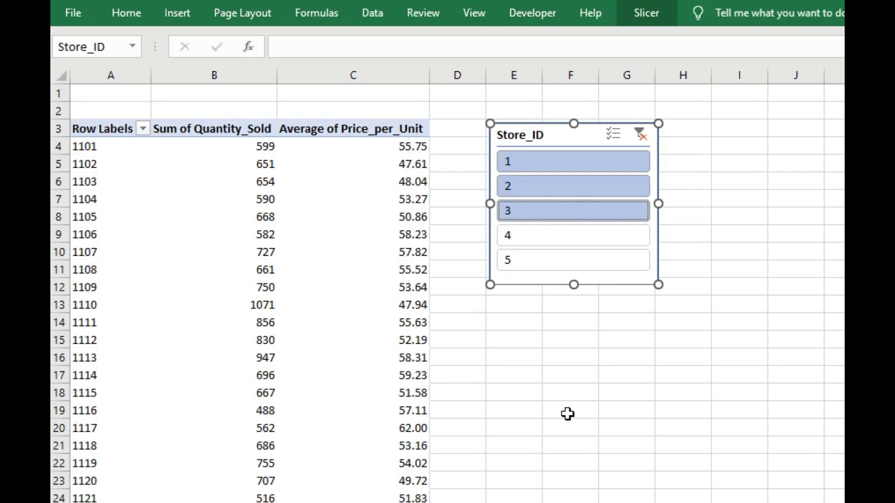
left_click(637, 133)
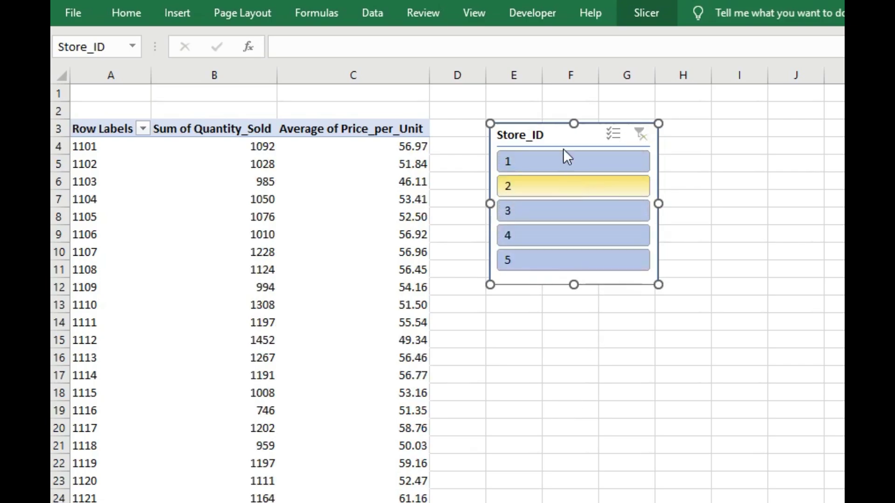
Move the Store_ID slicer down to start at row 11 and select the pivot table's Average of Price_per_Unit header
left_click_drag(566, 125, 561, 272)
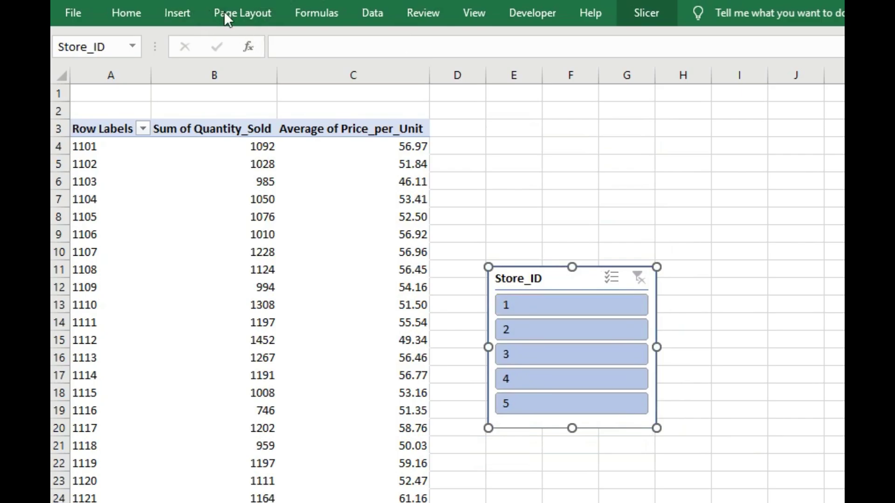
left_click(309, 132)
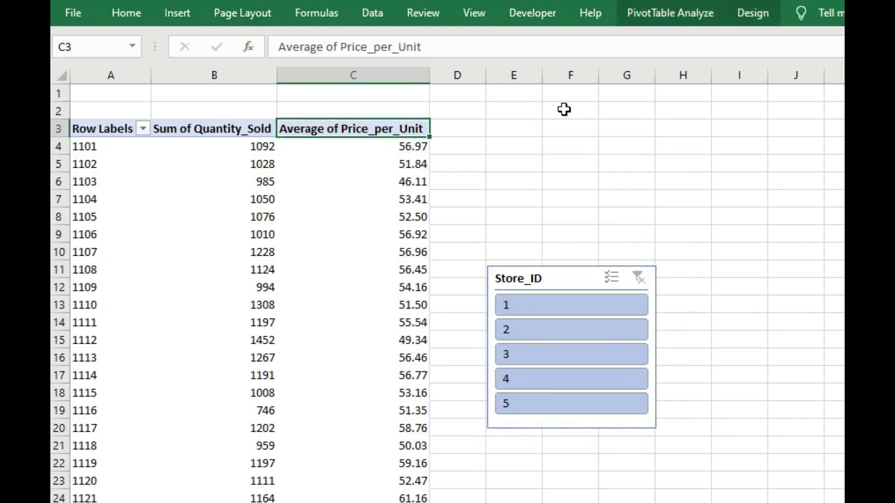
Insert a Date_of_Sale timeline for the pivot table and place it above the Store_ID slicer, starting at row 3
left_click(684, 16)
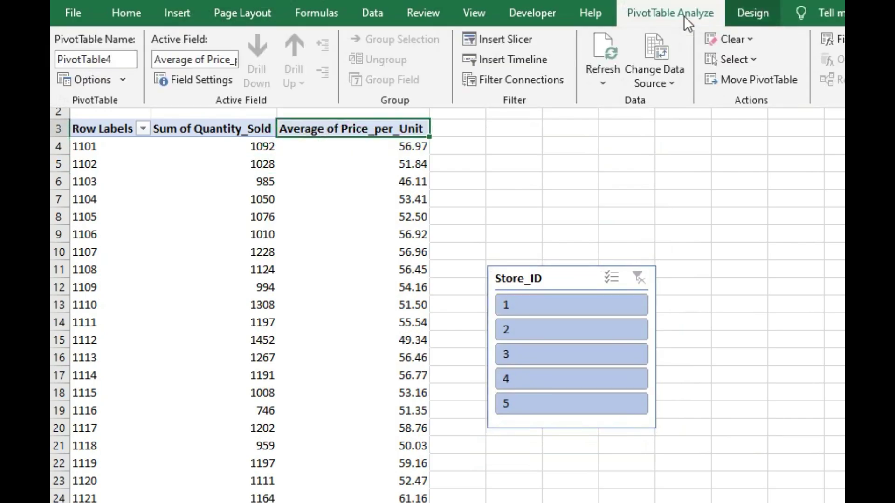
left_click(523, 60)
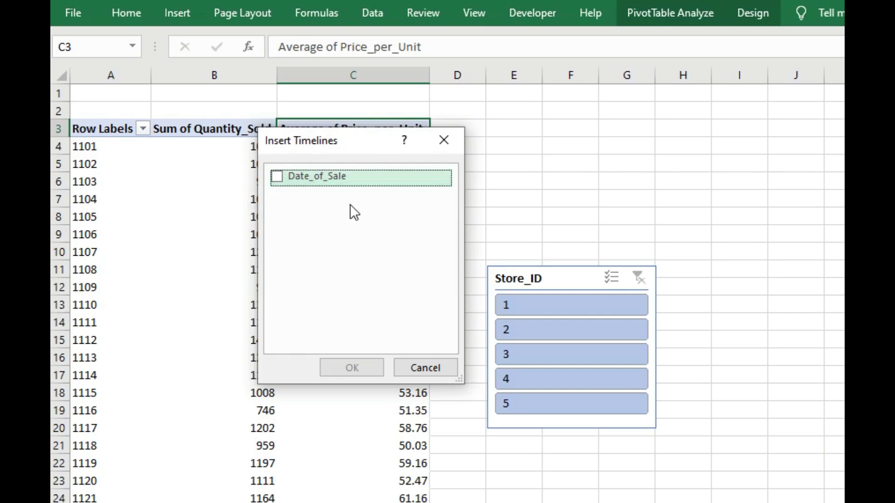
left_click(278, 176)
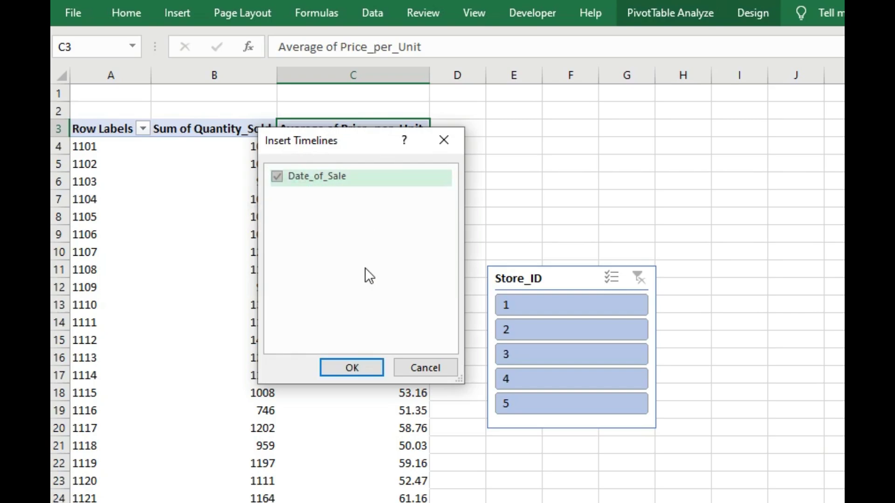
left_click(353, 369)
left_click_drag(457, 273, 569, 125)
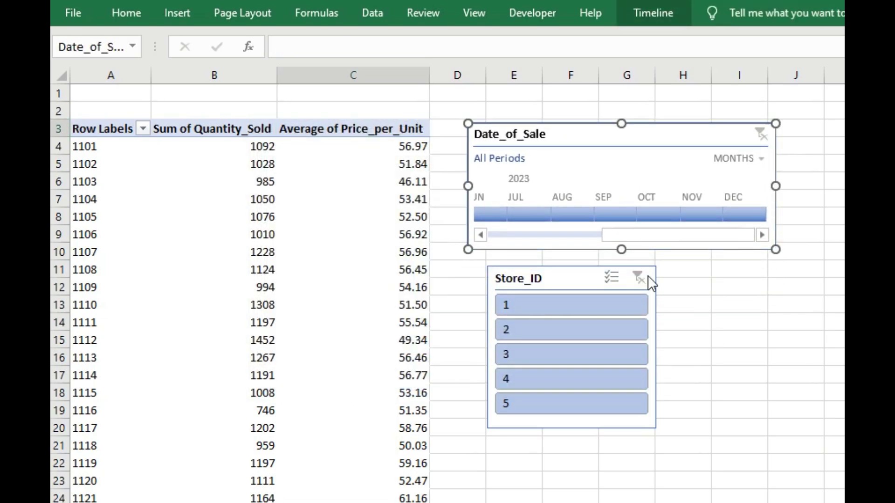
Filter the pivot table by single months of 2023 with the timeline: July, August, June and finally January
left_click_drag(625, 241, 697, 245)
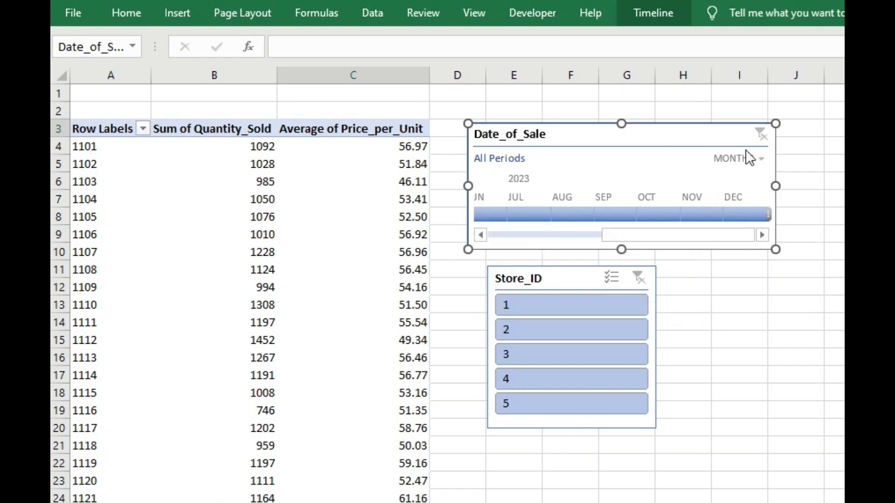
left_click(518, 212)
left_click(565, 214)
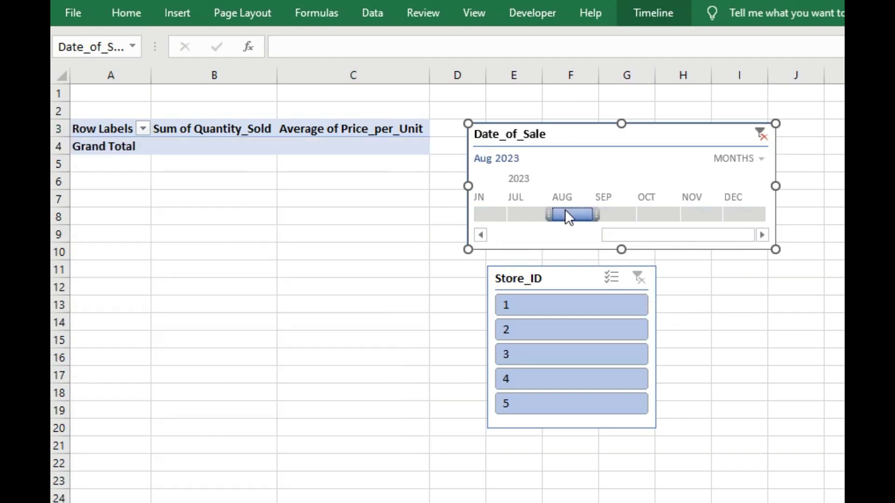
left_click(488, 216)
left_click_drag(479, 236, 479, 237)
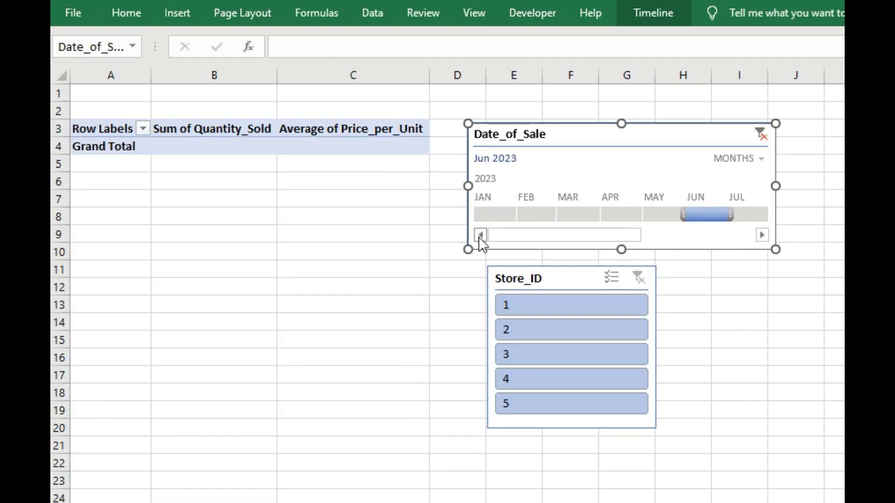
left_click(487, 216)
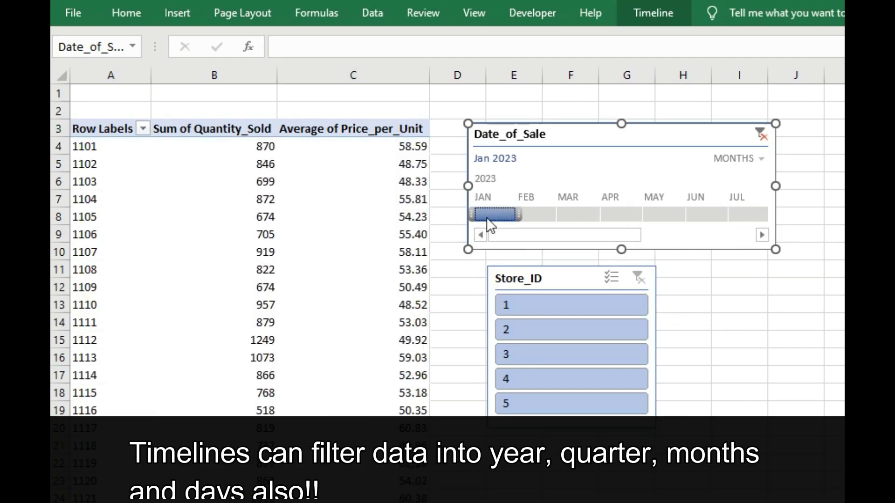
Look at the timeline's available time levels and check the first and last Date_of_Sale values in the source sales data
left_click(759, 159)
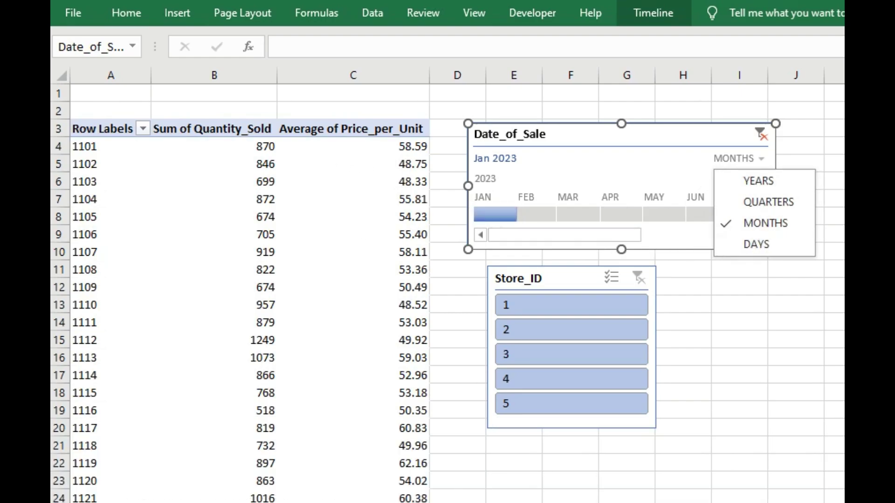
key("ctrl+Page_Down")
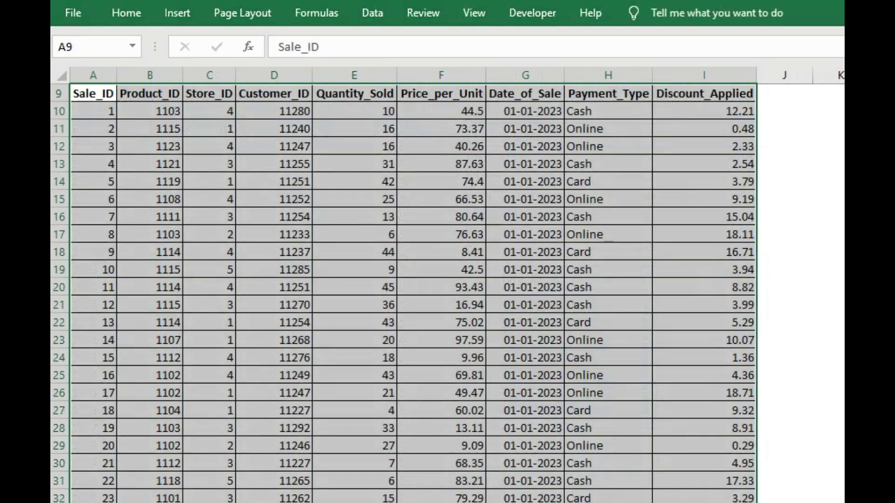
left_click(525, 113)
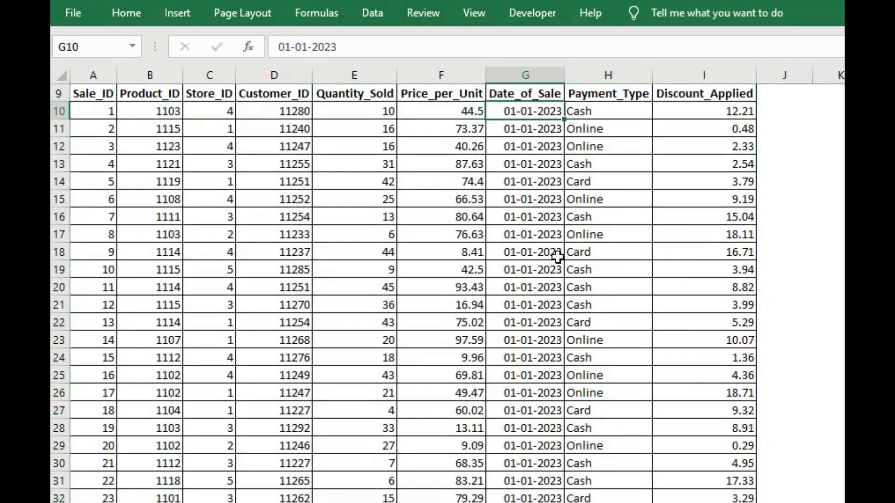
key("ctrl+Down")
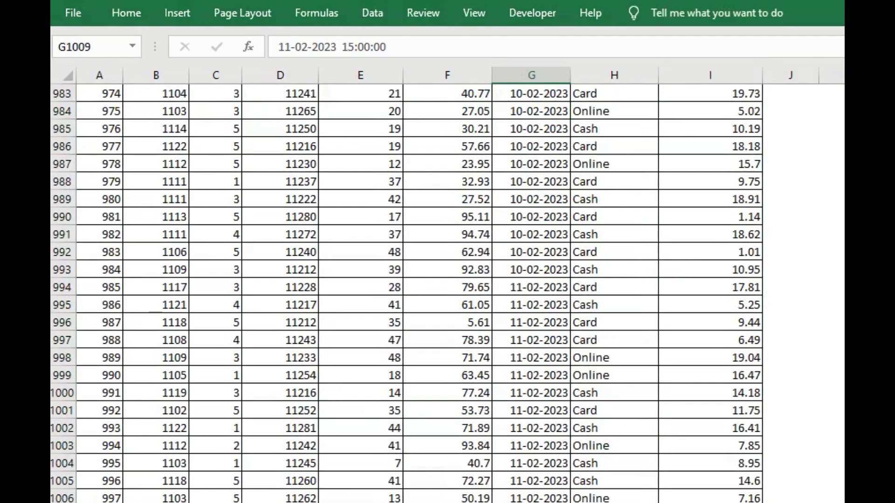
key("ctrl+Page_Up")
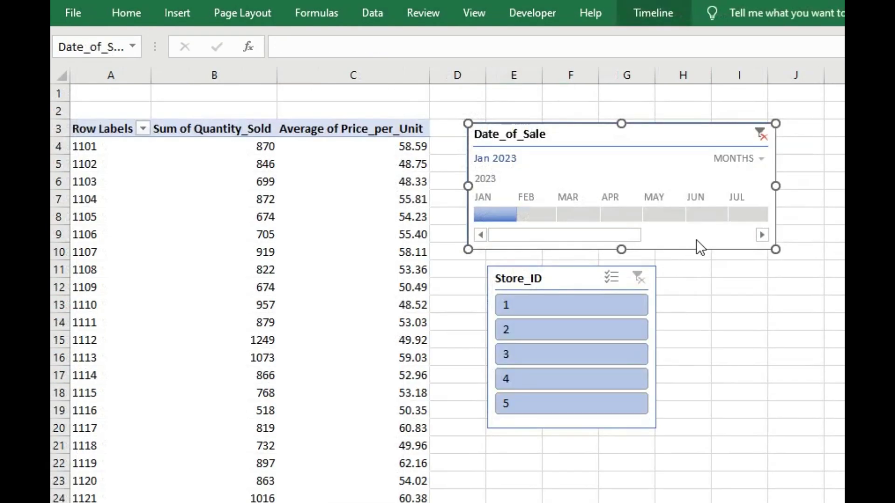
Switch the Date_of_Sale timeline to days and filter the pivot table by January 3, 4 and 5, 2023 in turn
left_click(763, 158)
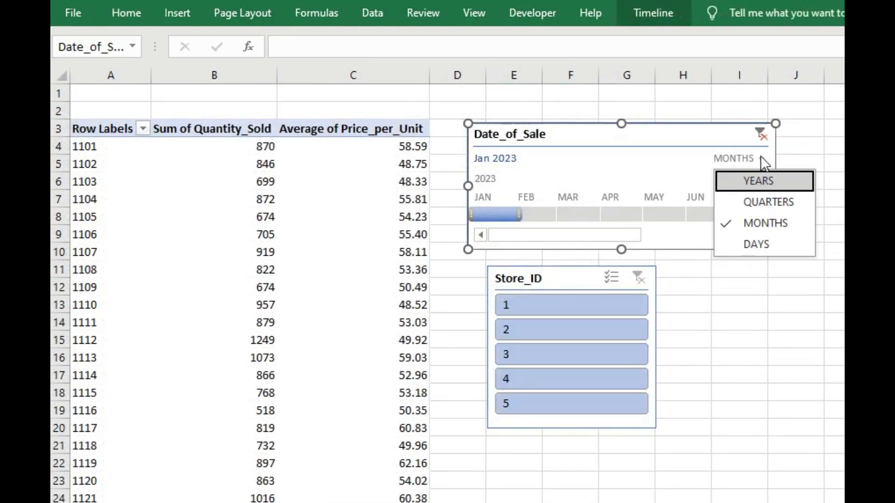
left_click(759, 244)
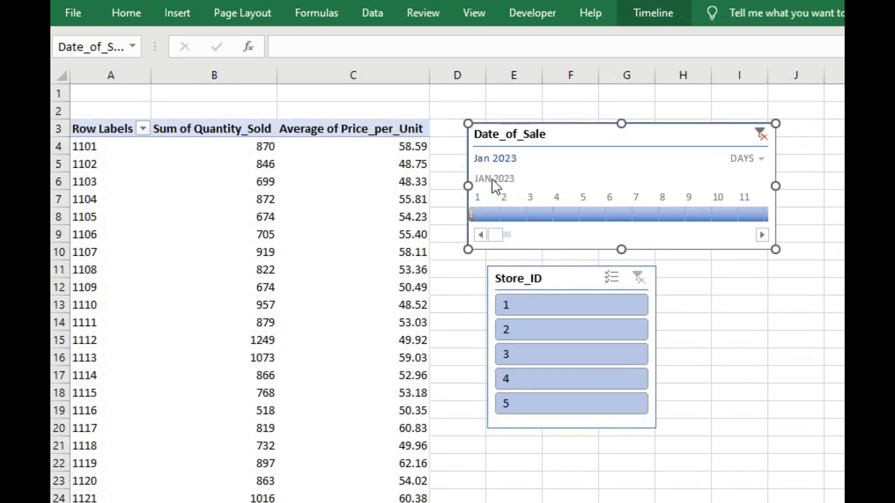
left_click(538, 213)
left_click(566, 212)
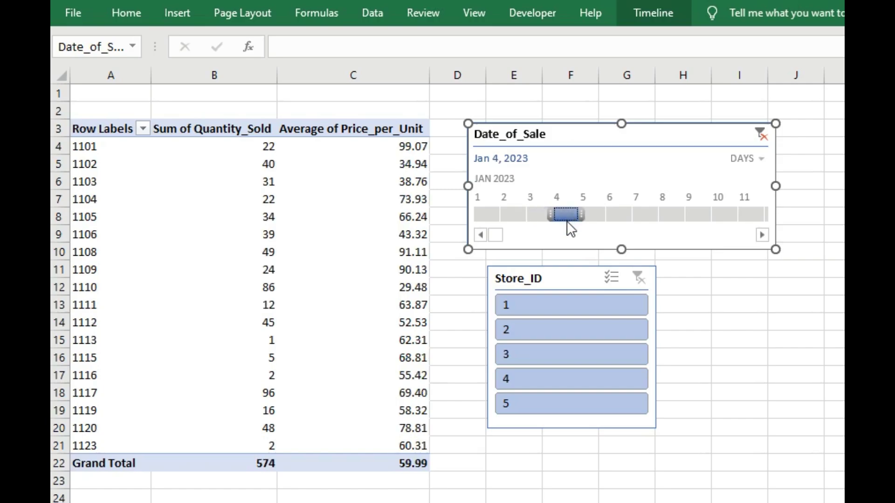
left_click(601, 213)
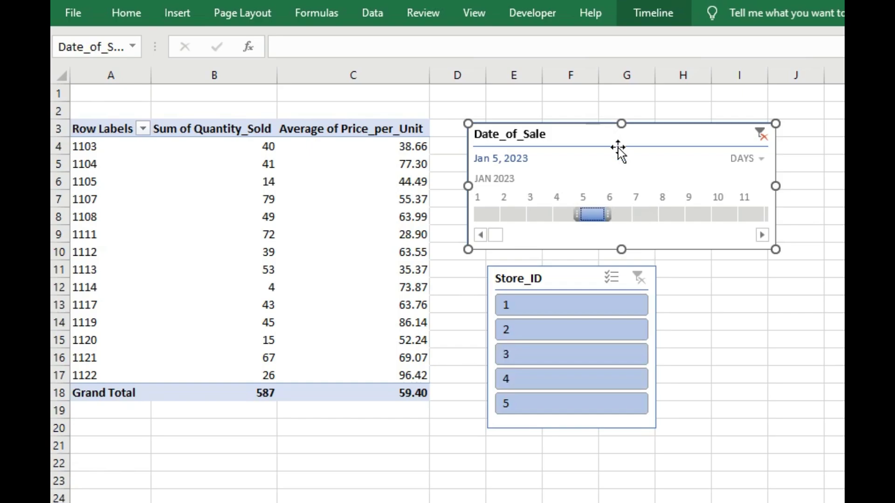
Filter the pivot table to store 1 and go through single days from January 4 to 7, 2023 with the timeline
left_click(535, 310)
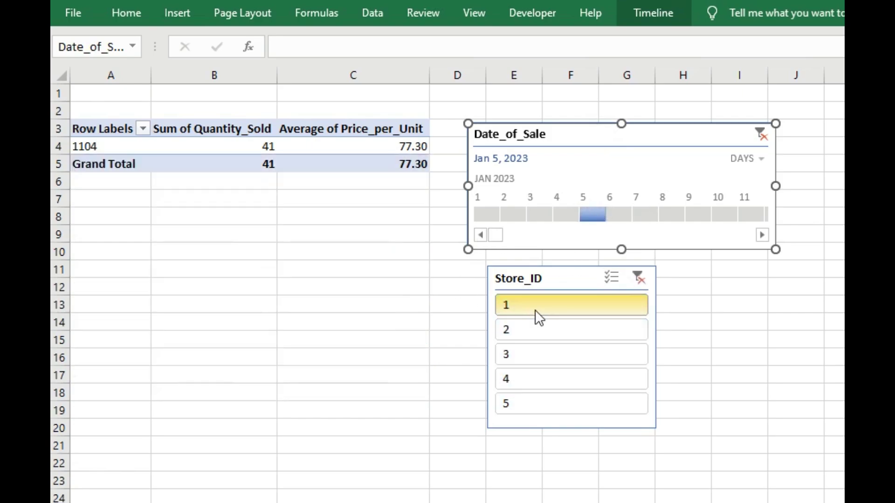
left_click(567, 215)
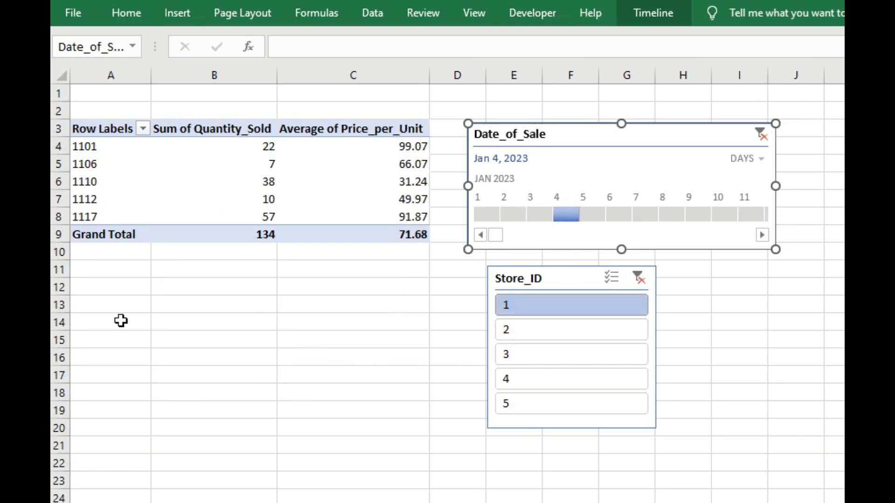
left_click(591, 214)
left_click(618, 213)
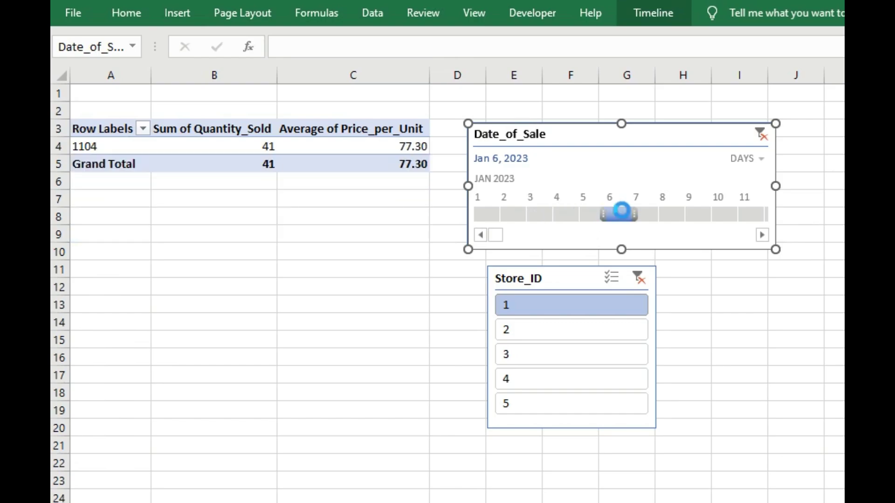
left_click(650, 215)
Try multi-day timeline ranges on the pivot table: January 3 to 7, 2023, and January 4 to 8, 2023
left_click(533, 214)
left_click_drag(559, 214, 661, 217)
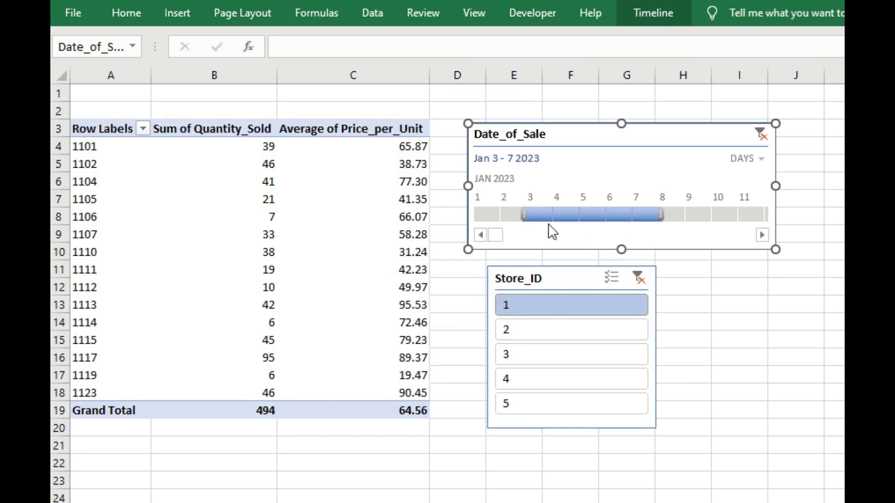
left_click(516, 214)
left_click(541, 209)
left_click(567, 213)
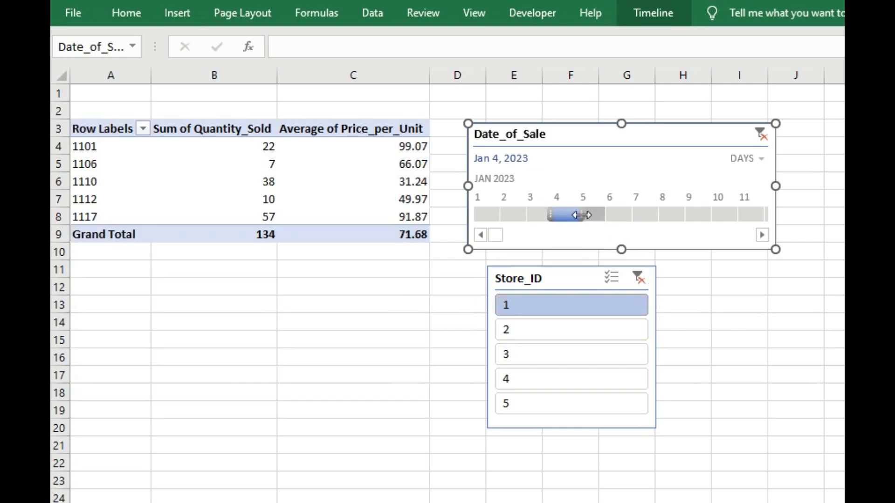
left_click_drag(580, 214, 688, 215)
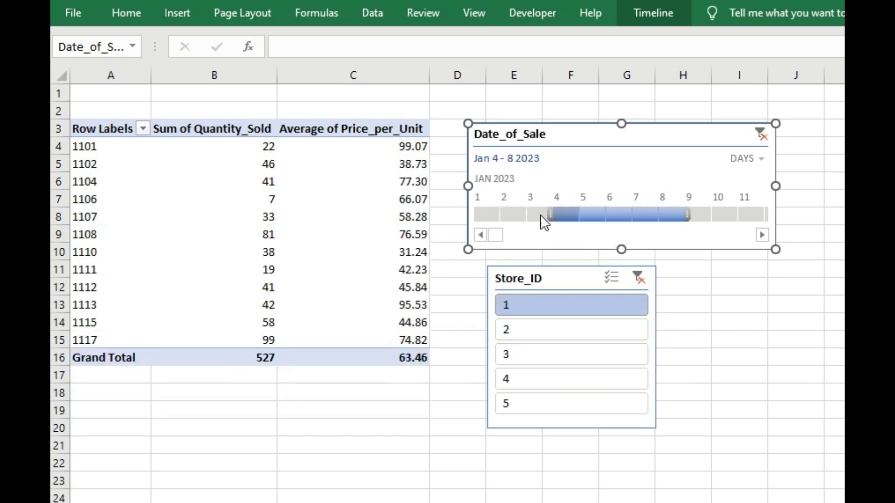
Set the timeline range to January 3 to 8, 2023 and shift the Store_ID slicer slightly to the right
left_click(536, 213)
left_click_drag(554, 215, 689, 217)
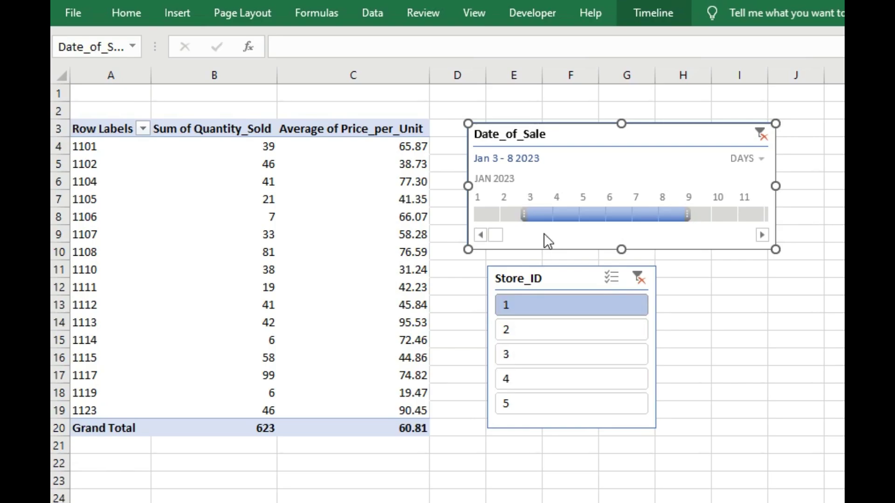
left_click_drag(520, 269, 542, 270)
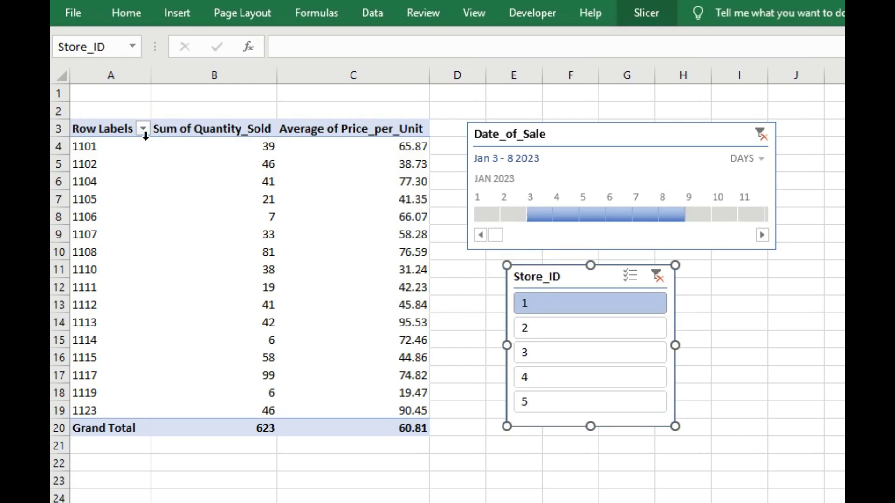
Check product 1101's summed Quantity_Sold and average Price_per_Unit in the filtered pivot table and deselect the table
left_click(201, 147)
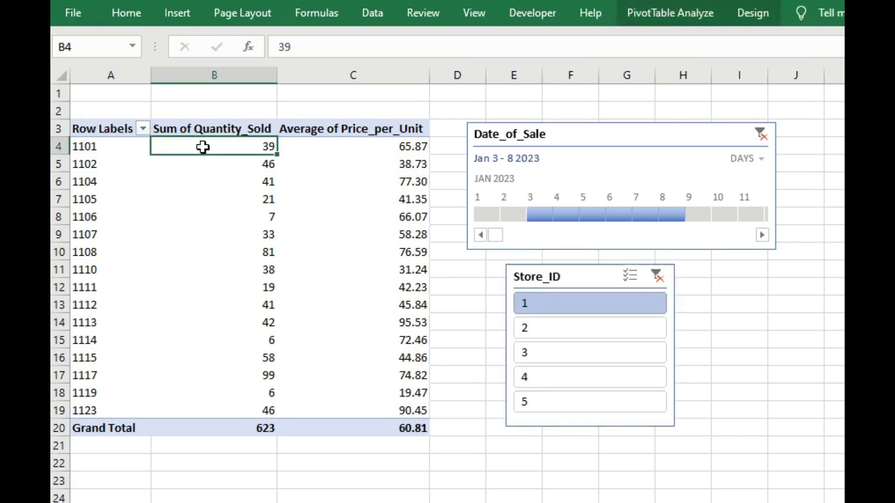
left_click(399, 148)
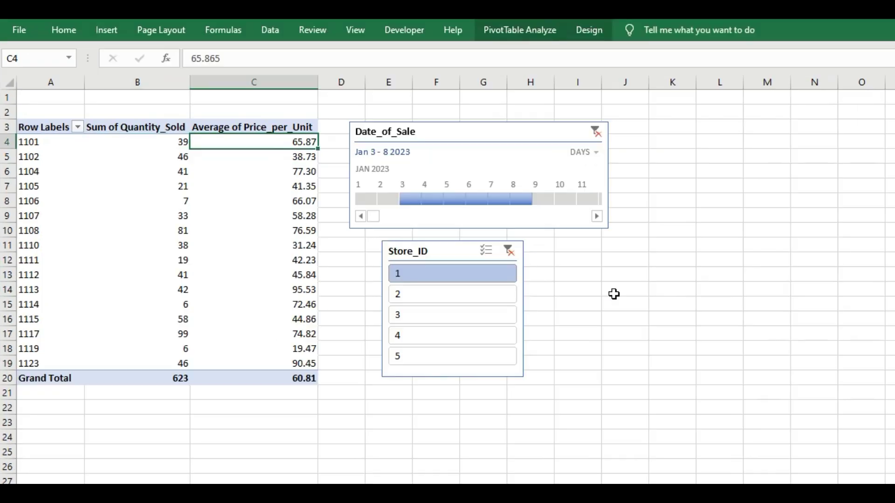
left_click(782, 329)
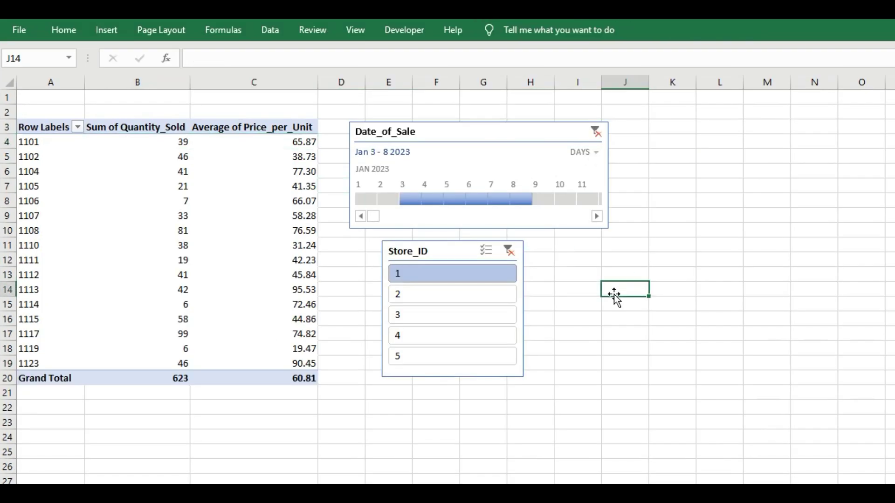